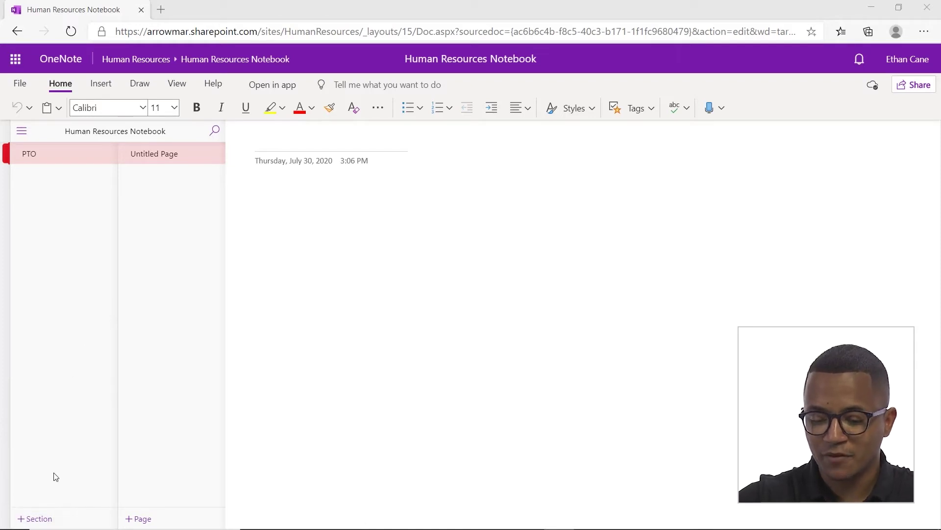
# Begin adding a new section at the bottom of the Human Resources Notebook's section list
pyautogui.click(38, 519)
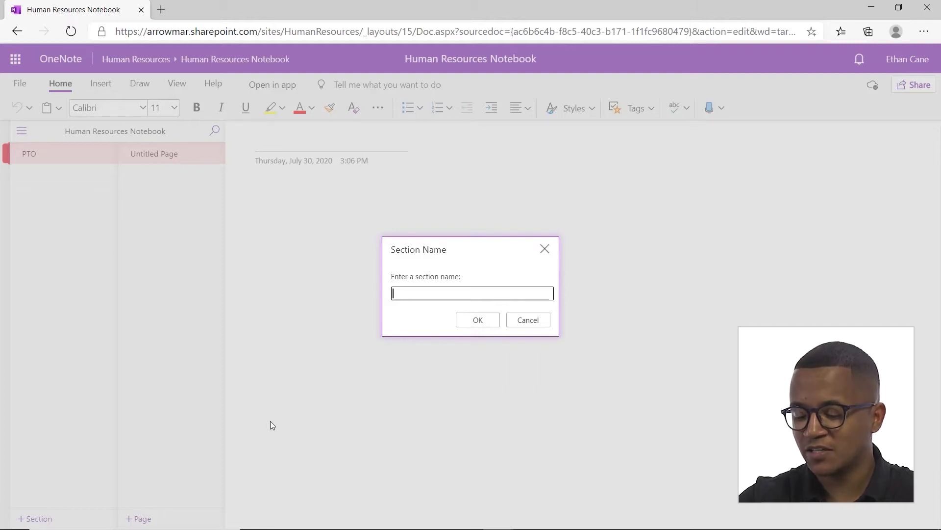
# Create two new sections named Benefits and Training
pyautogui.write('Bene')
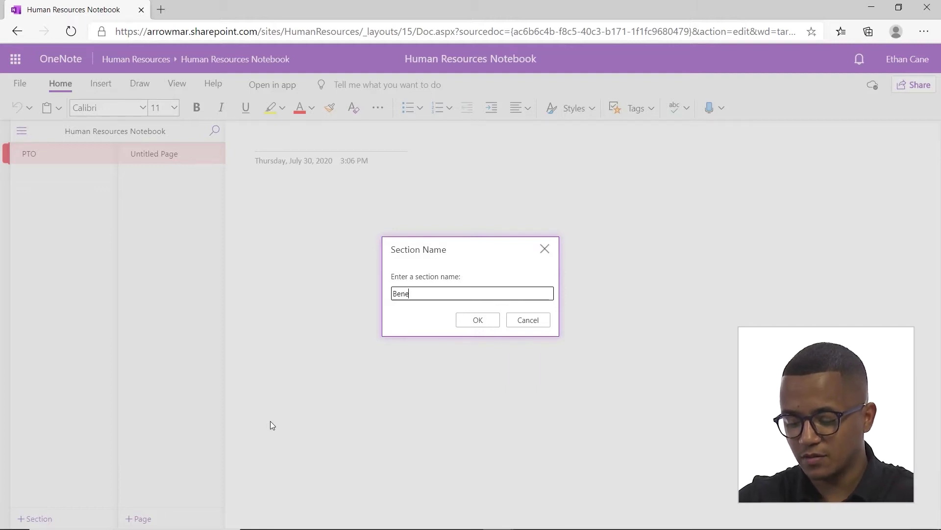
pyautogui.write('fits')
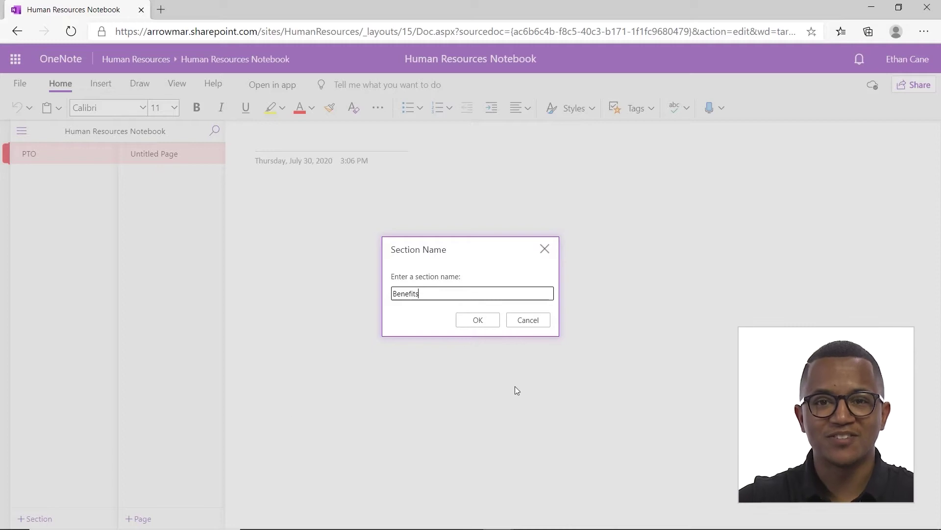
pyautogui.click(488, 319)
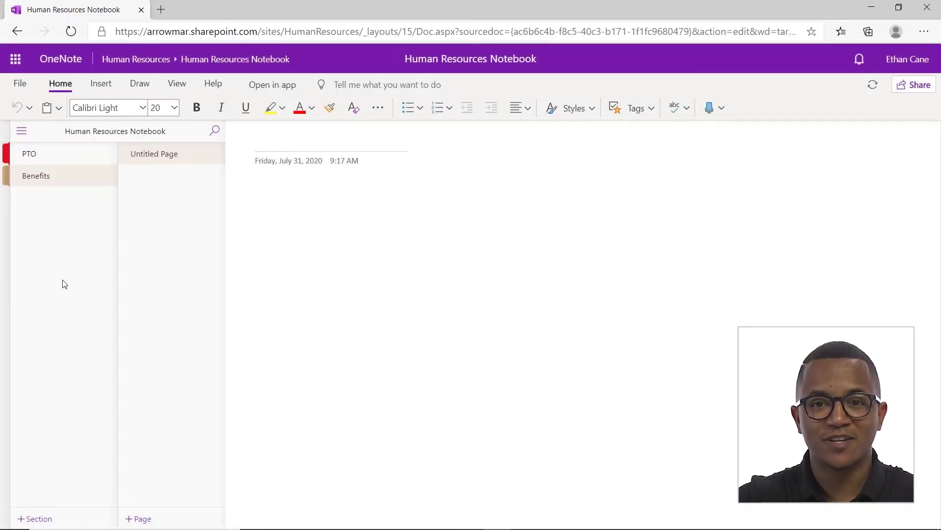
pyautogui.click(28, 521)
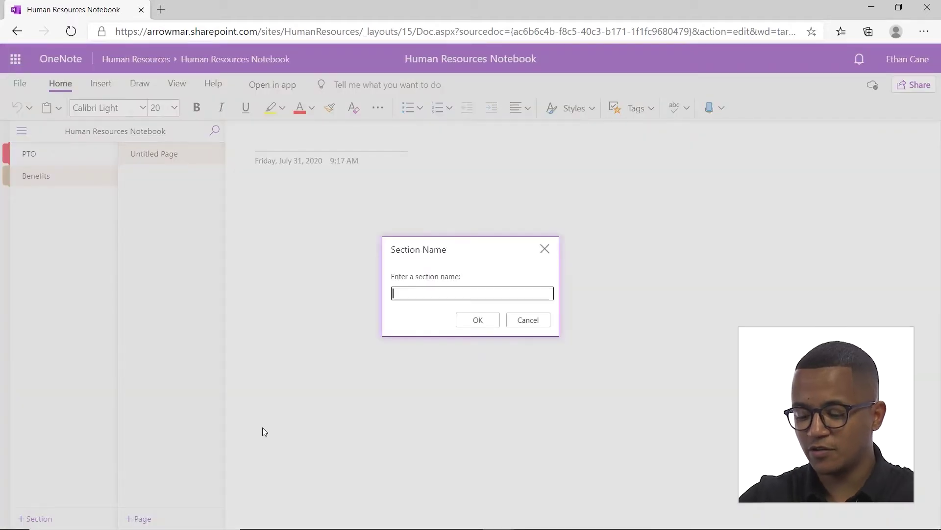
pyautogui.write('Training')
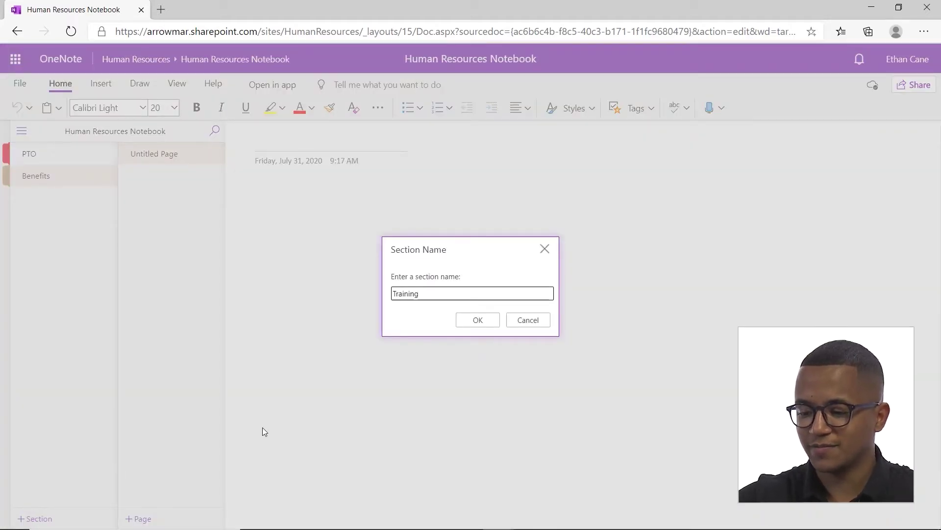
pyautogui.click(479, 321)
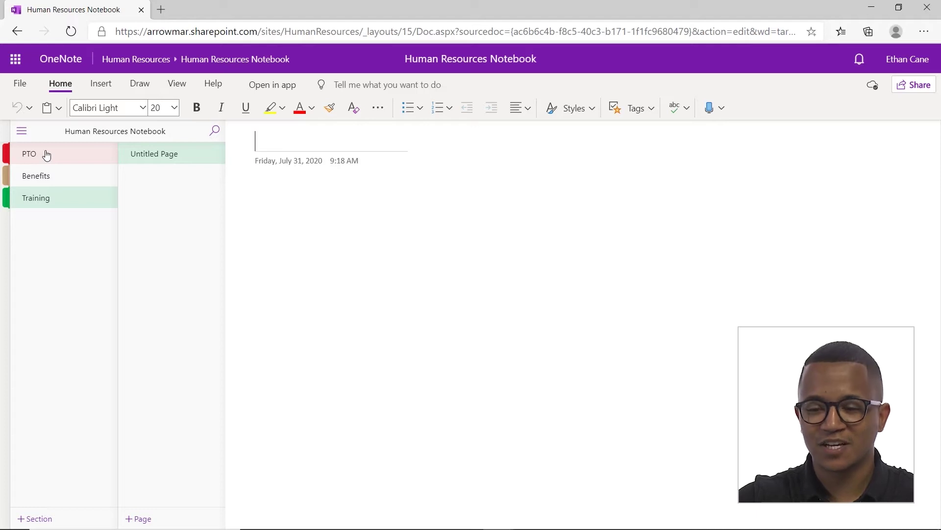
# Set the PTO section color to Orange
pyautogui.rightClick(47, 154)
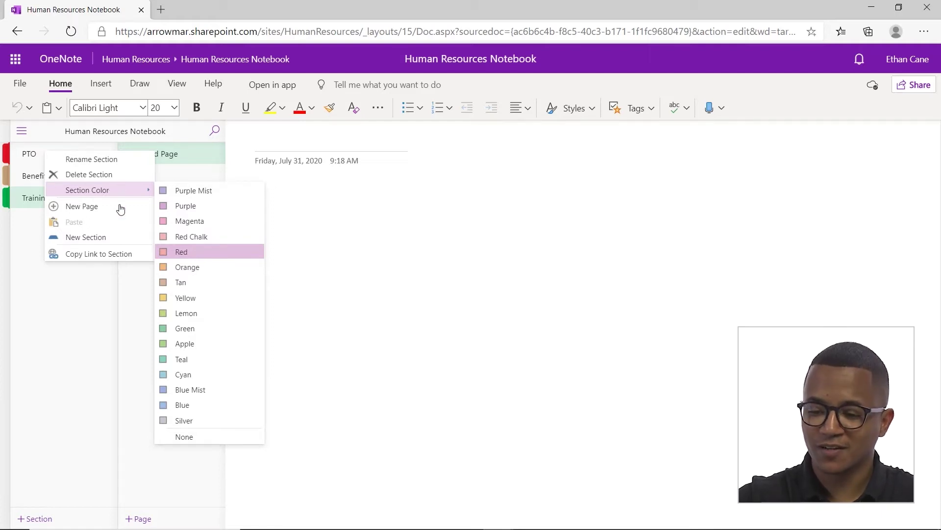
pyautogui.moveTo(109, 192)
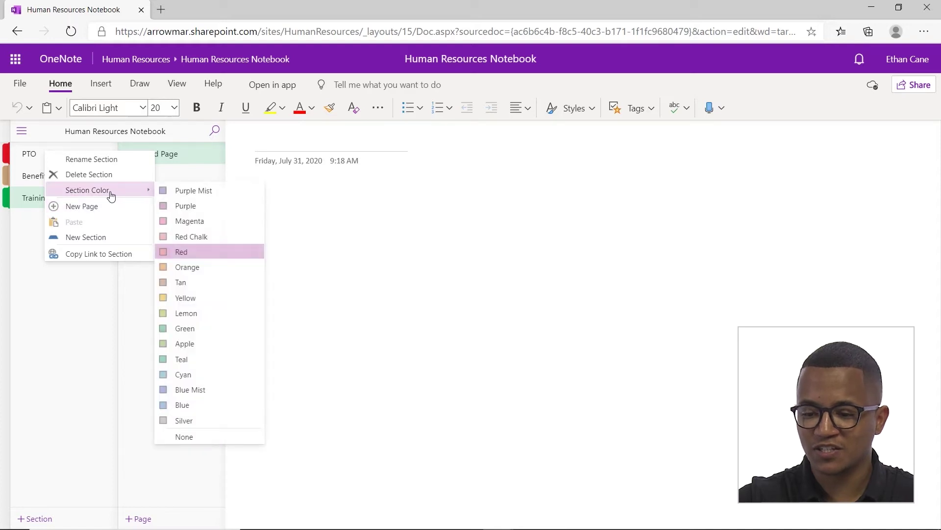
pyautogui.click(175, 266)
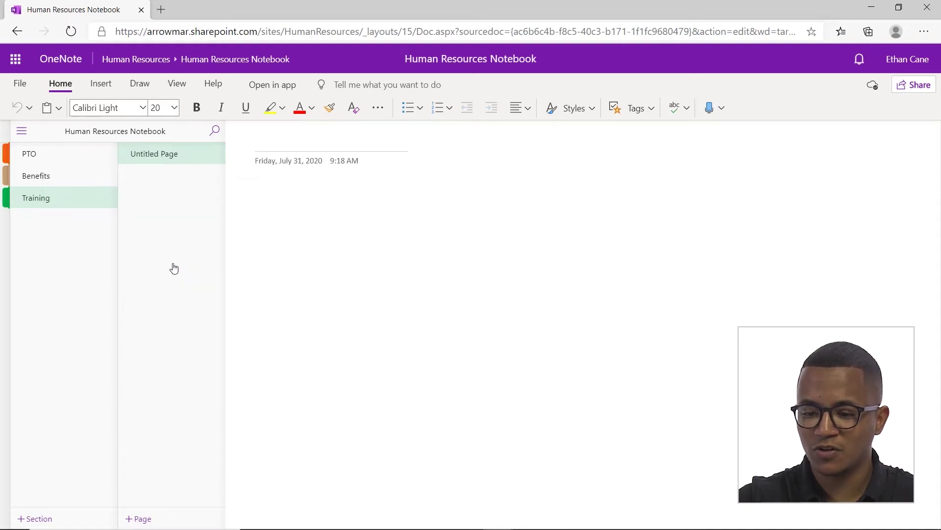
# Set the Benefits section color to Cyan
pyautogui.rightClick(40, 175)
pyautogui.moveTo(61, 210)
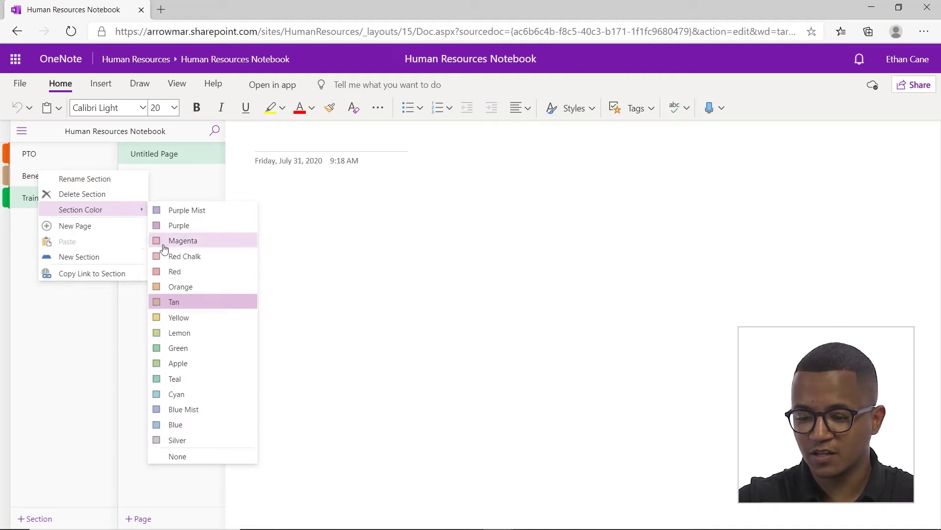
pyautogui.click(176, 394)
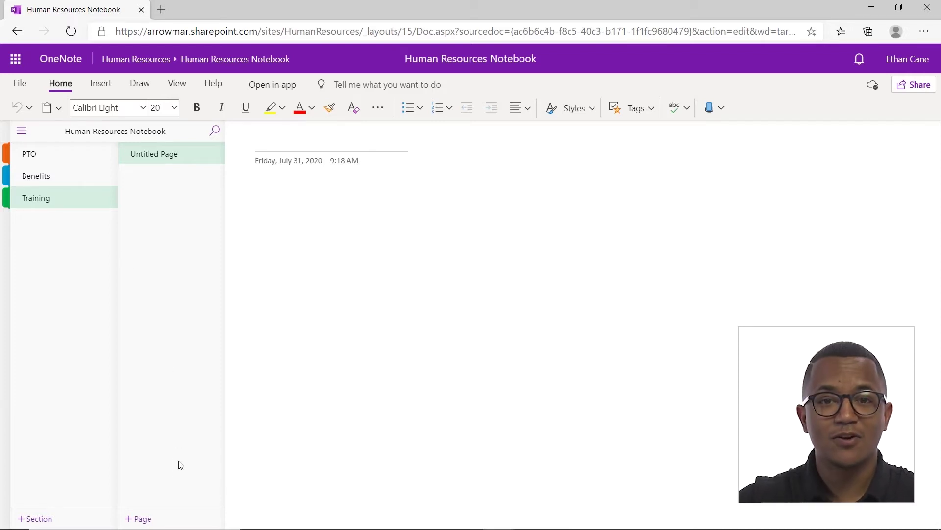
# Add a new page in the Training section titled Leadership
pyautogui.click(160, 522)
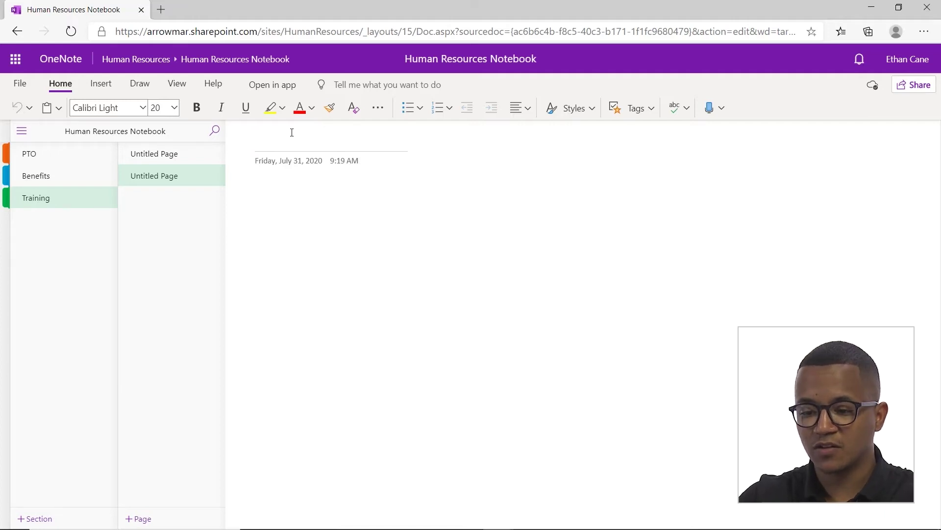
pyautogui.write('LEade')
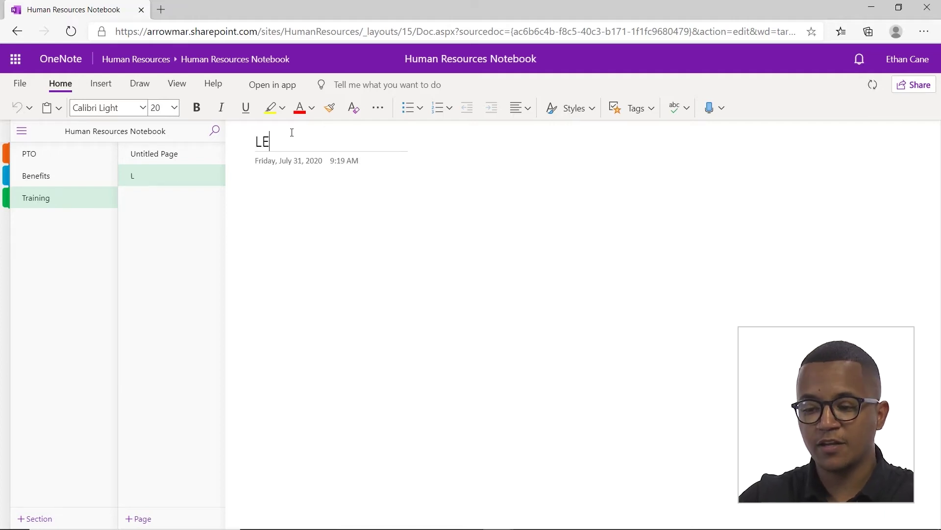
pyautogui.press('BackSpace')
pyautogui.press('BackSpace')
pyautogui.press('BackSpace')
pyautogui.press('BackSpace')
pyautogui.write('e')
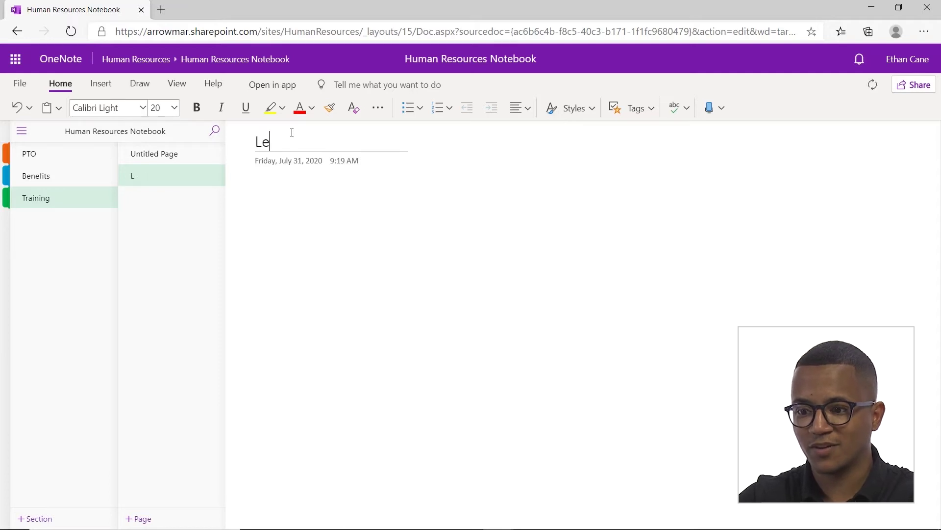
pyautogui.write('adership')
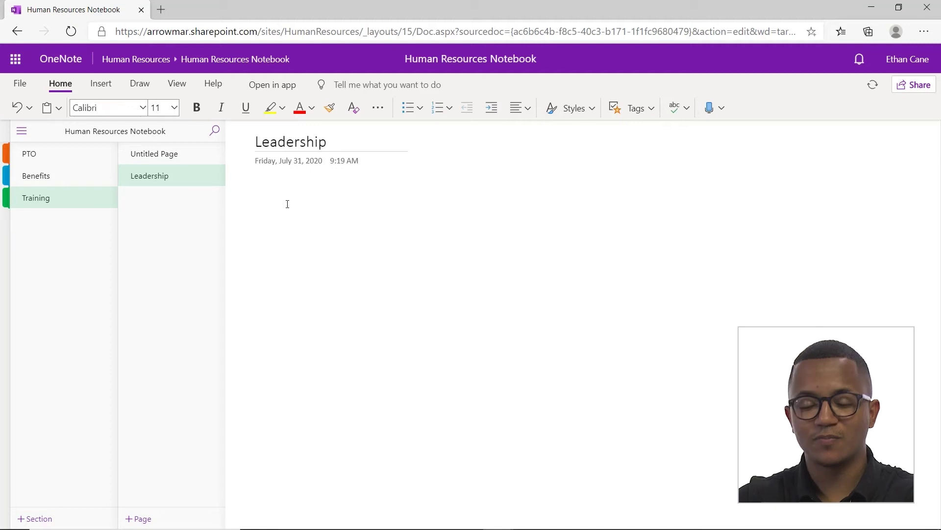
pyautogui.rightClick(168, 160)
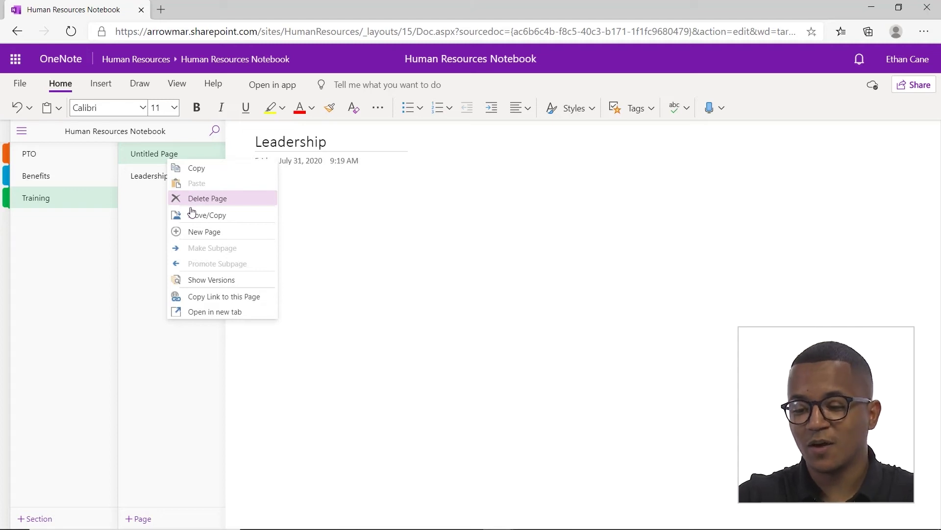
# Make the Leadership page a subpage of the Untitled Page
pyautogui.click(158, 181)
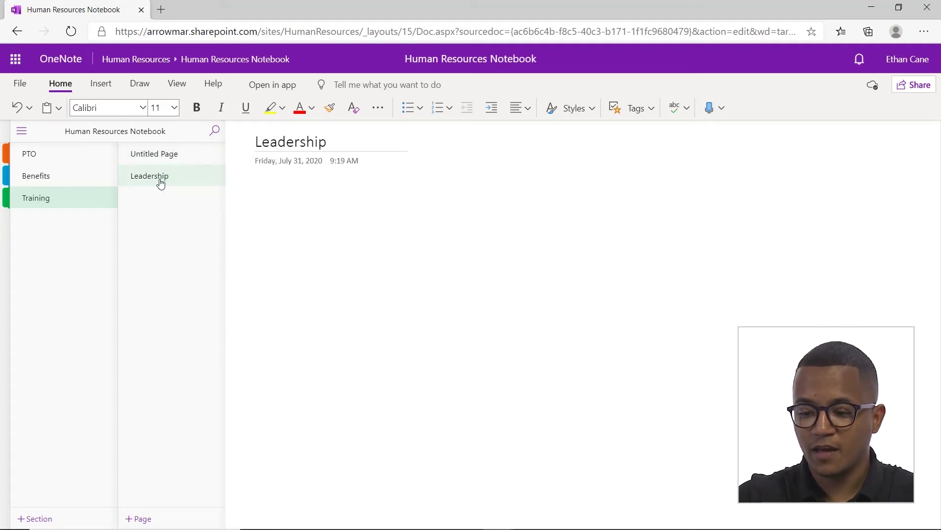
pyautogui.rightClick(158, 179)
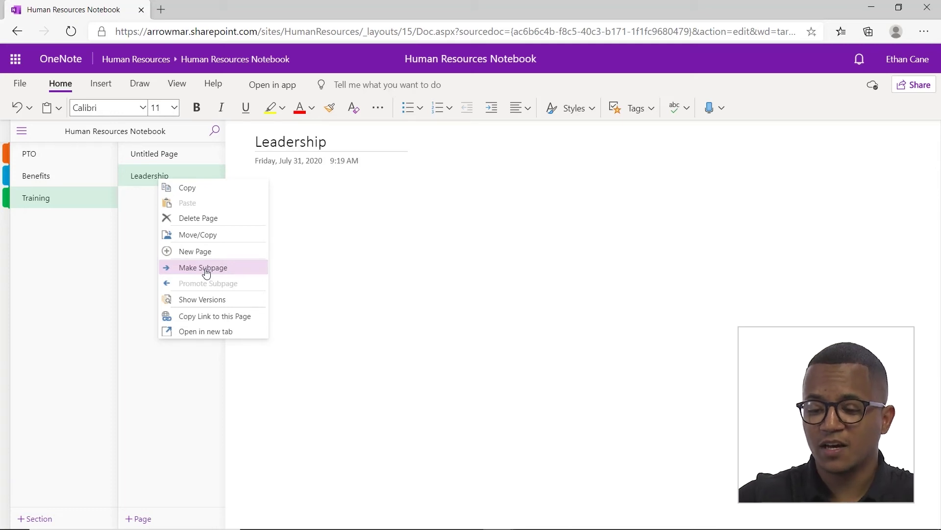
pyautogui.click(206, 269)
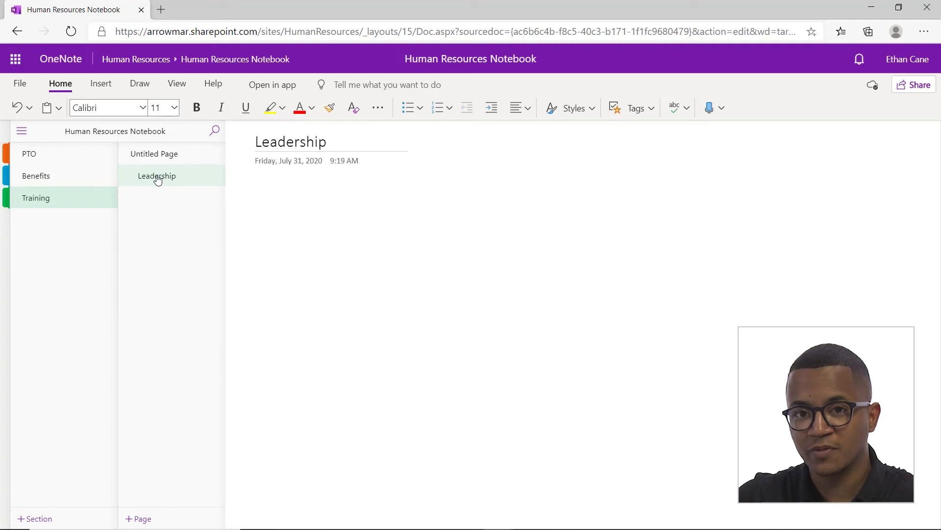
pyautogui.click(269, 194)
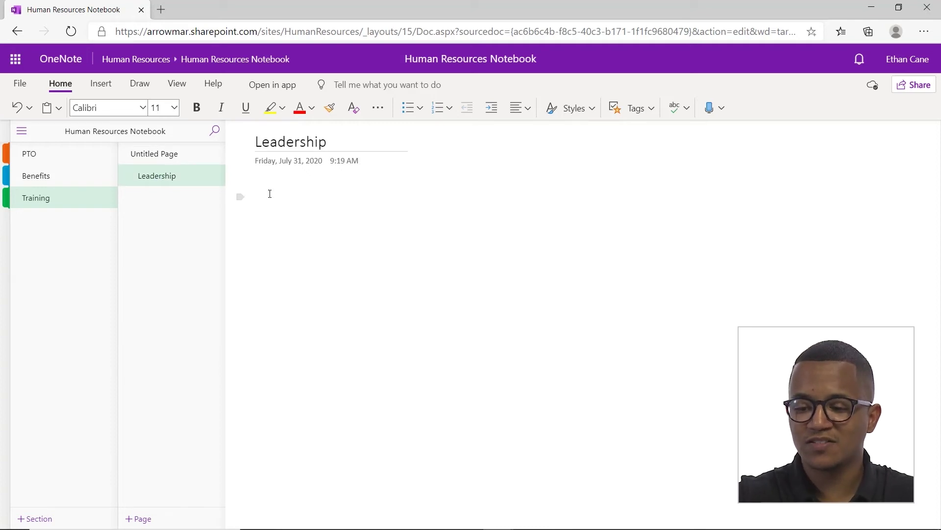
# Title the first Training page 'List of Training'
pyautogui.click(151, 153)
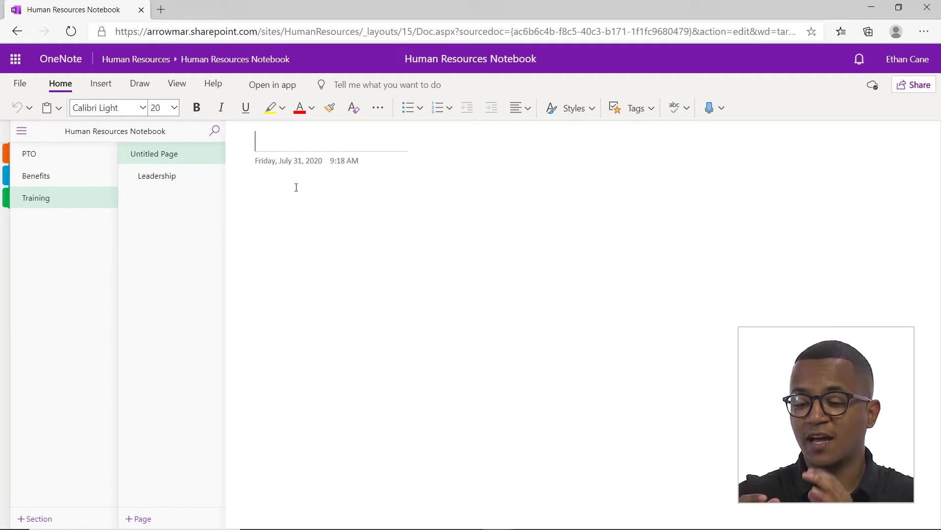
pyautogui.write('List ')
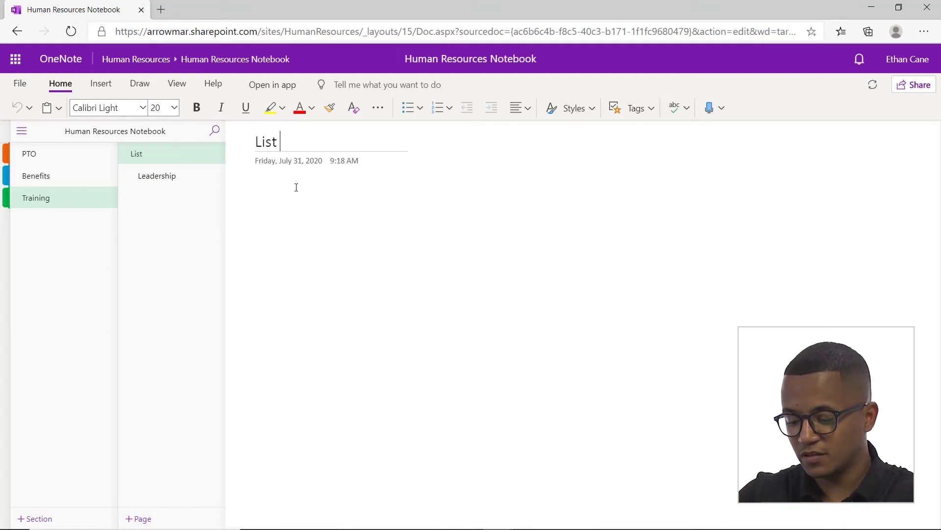
pyautogui.write('of Training')
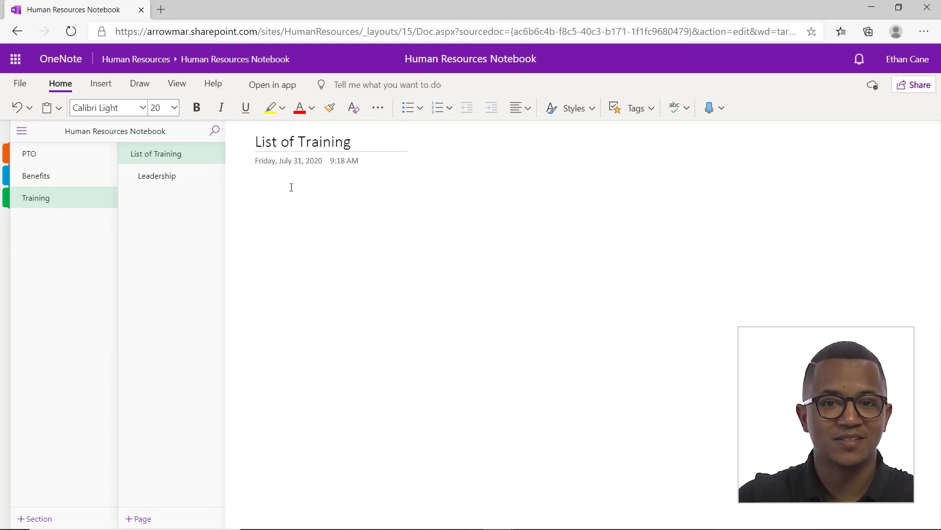
pyautogui.click(191, 175)
# Add a page below Leadership and insert the Monthly planning meeting details from Monday, Aug 3
pyautogui.rightClick(191, 175)
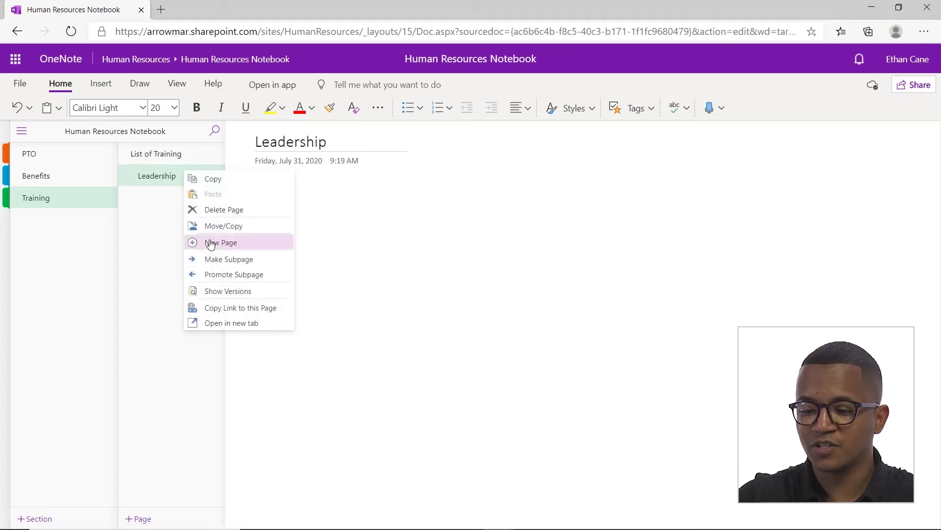
pyautogui.click(225, 244)
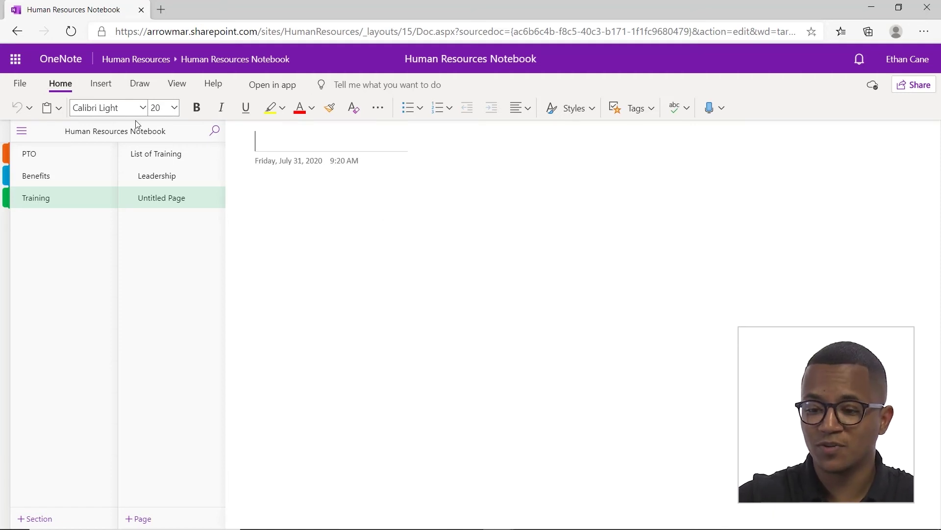
pyautogui.click(107, 84)
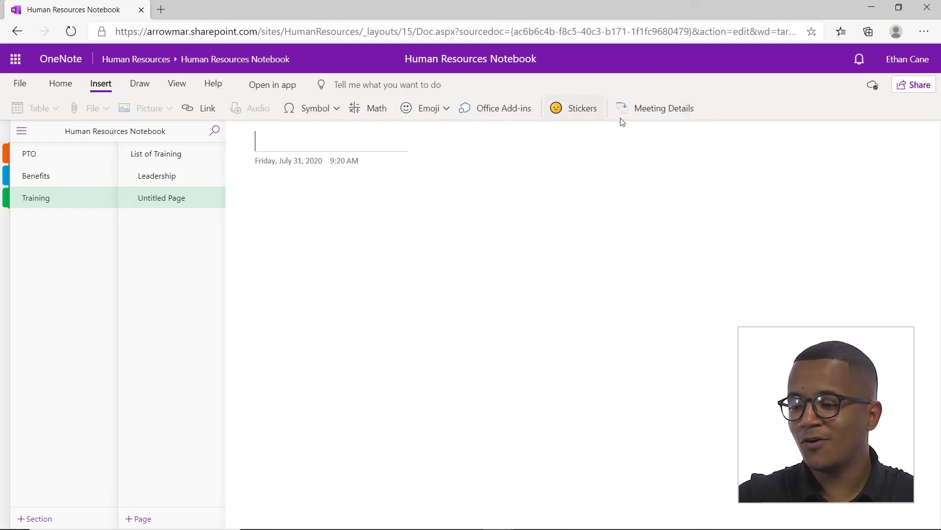
pyautogui.click(646, 112)
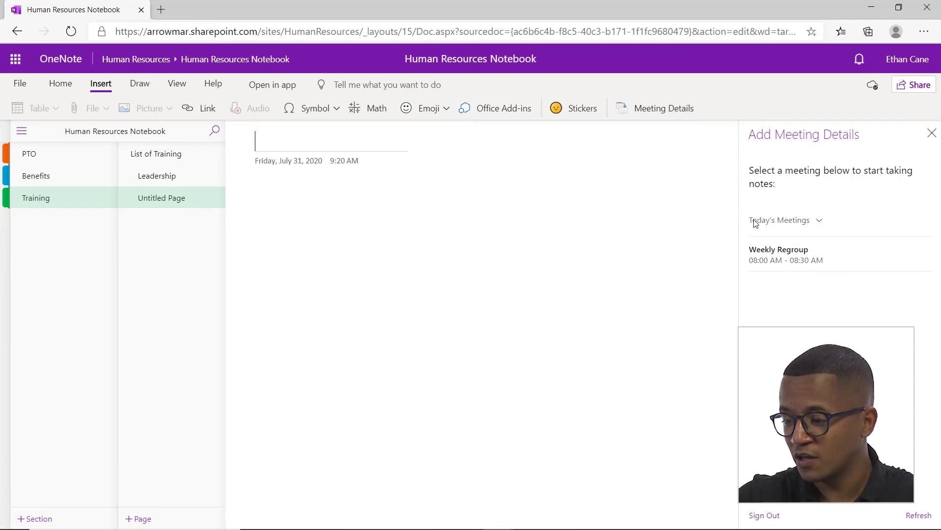
pyautogui.click(819, 221)
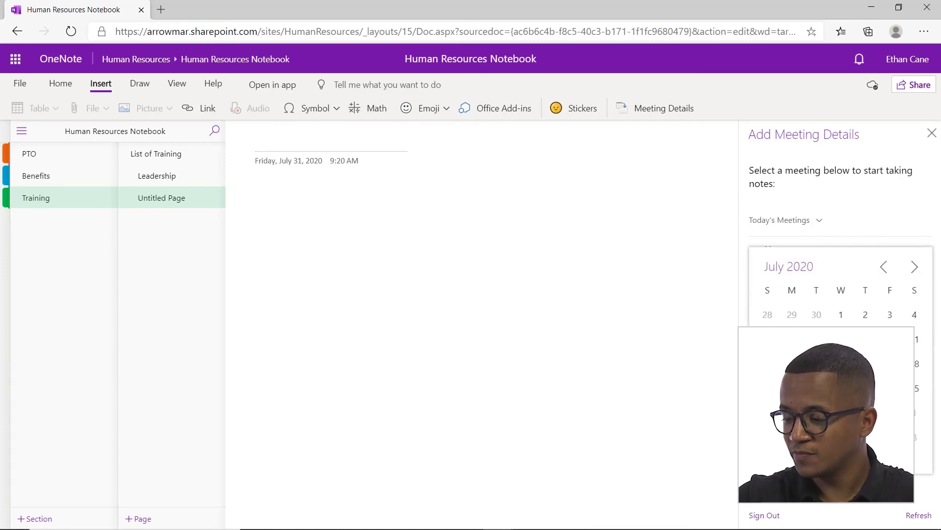
pyautogui.click(792, 437)
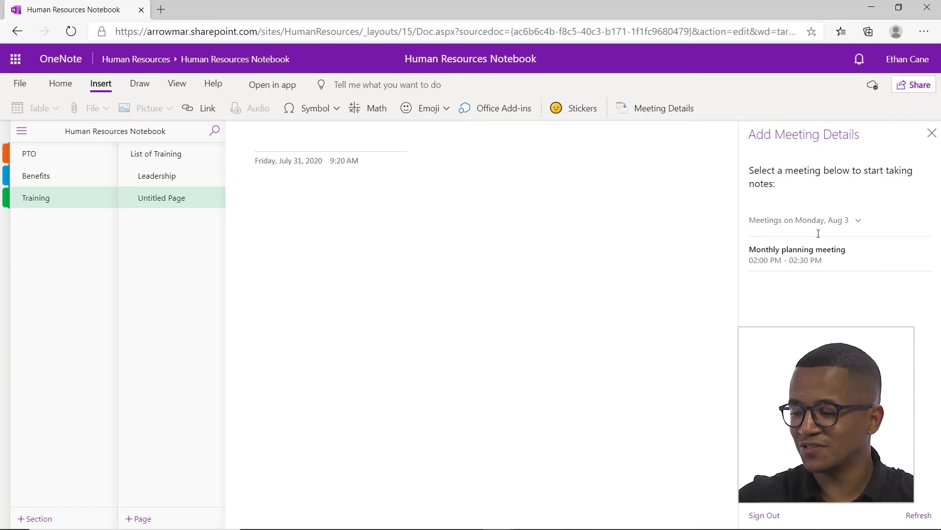
pyautogui.click(841, 257)
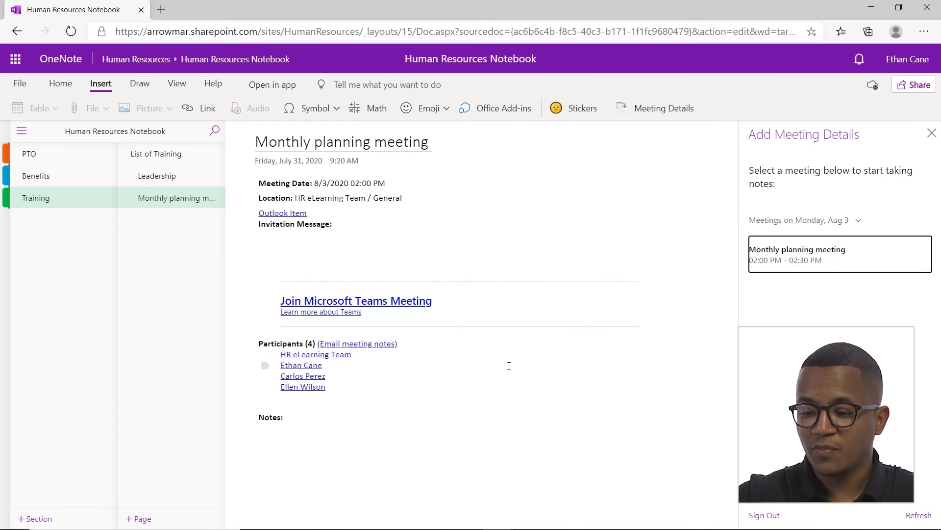
# Delete the participants list and the Teams meeting links from the meeting details
pyautogui.moveTo(432, 388); pyautogui.dragTo(277, 338)
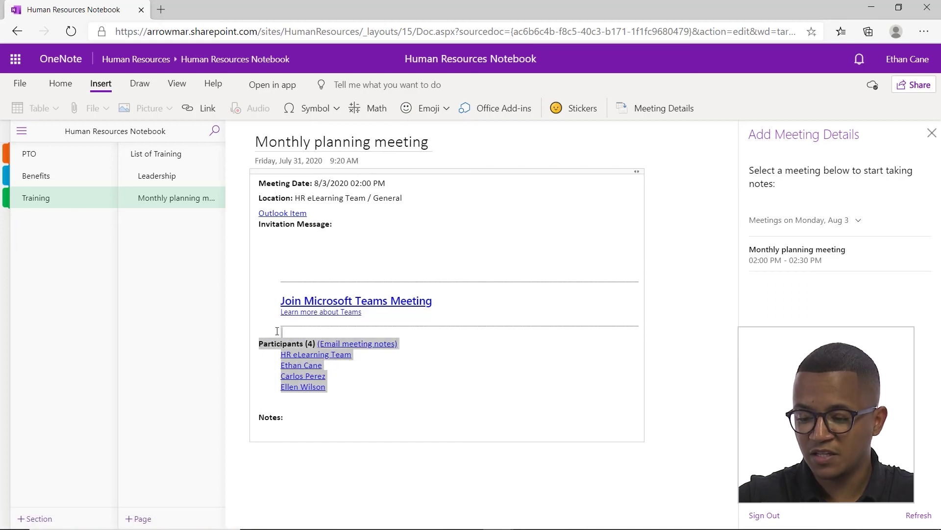
pyautogui.press('Delete')
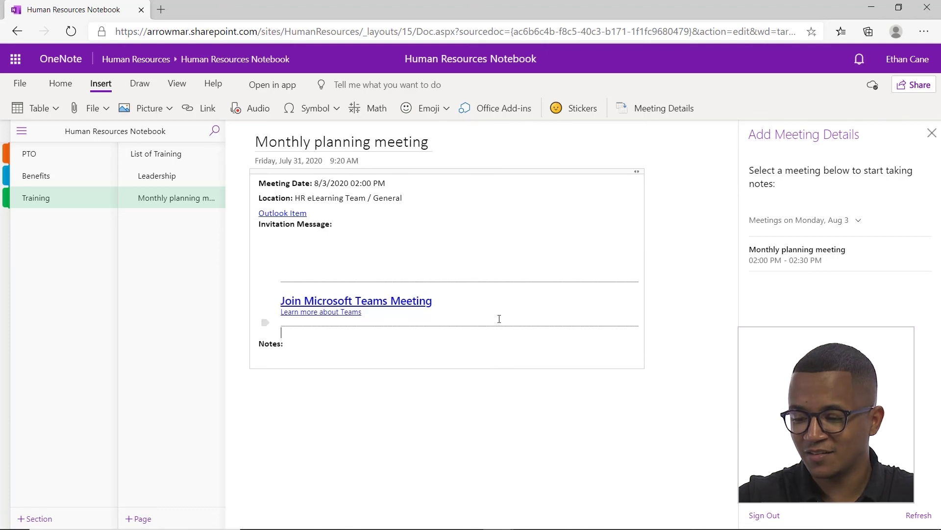
pyautogui.moveTo(499, 319); pyautogui.dragTo(279, 281)
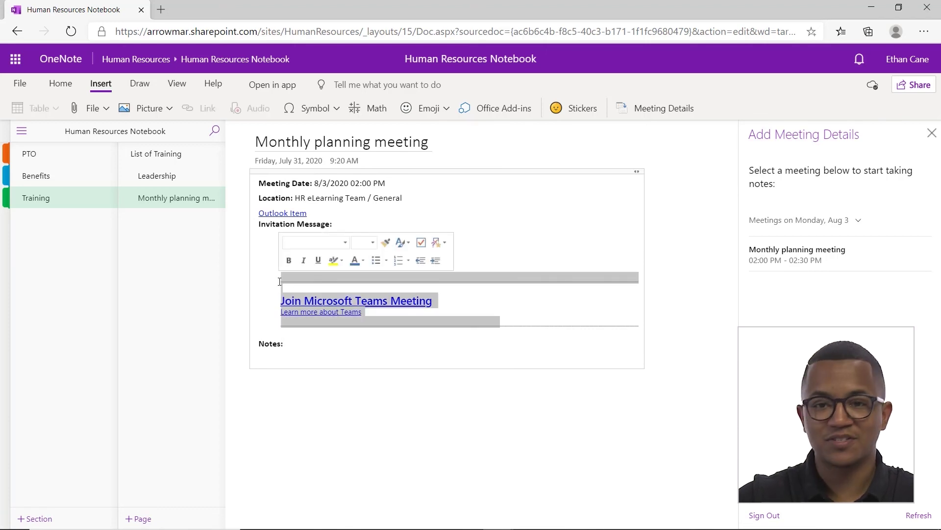
pyautogui.press('Delete')
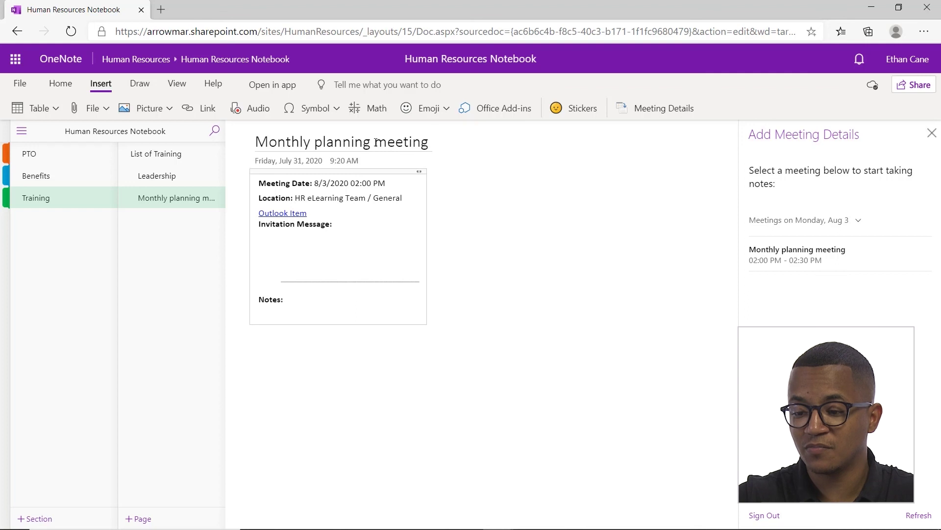
pyautogui.click(304, 311)
# Type the note 'hsshahfa' under Notes and close the Add Meeting Details pane
pyautogui.click(306, 303)
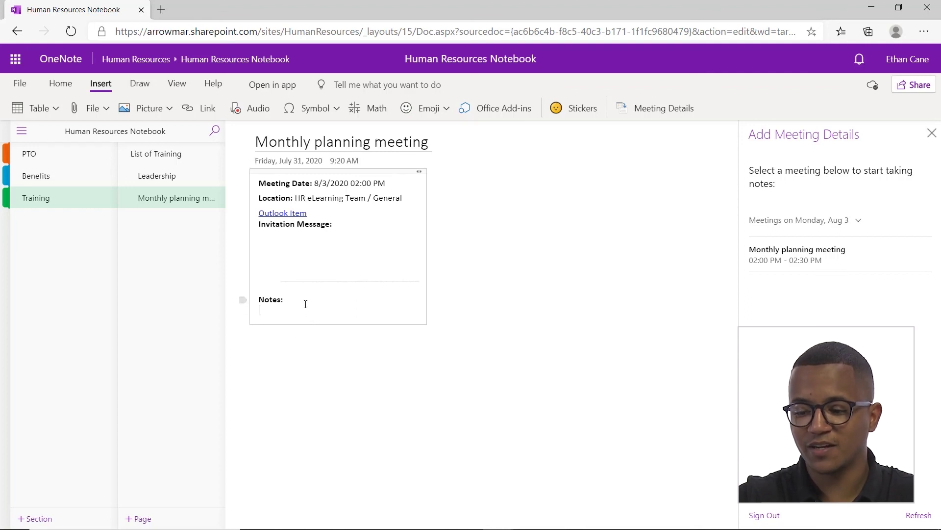
pyautogui.write('hsshahfa')
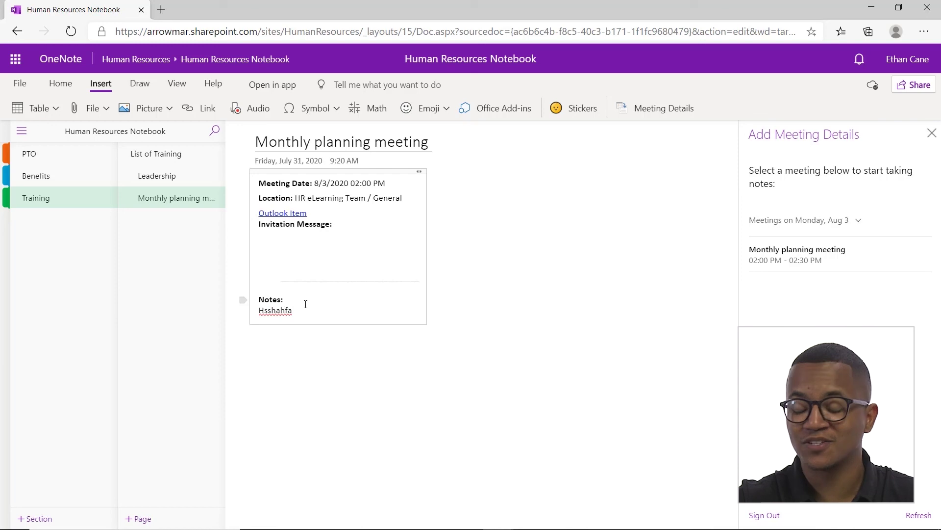
pyautogui.click(564, 225)
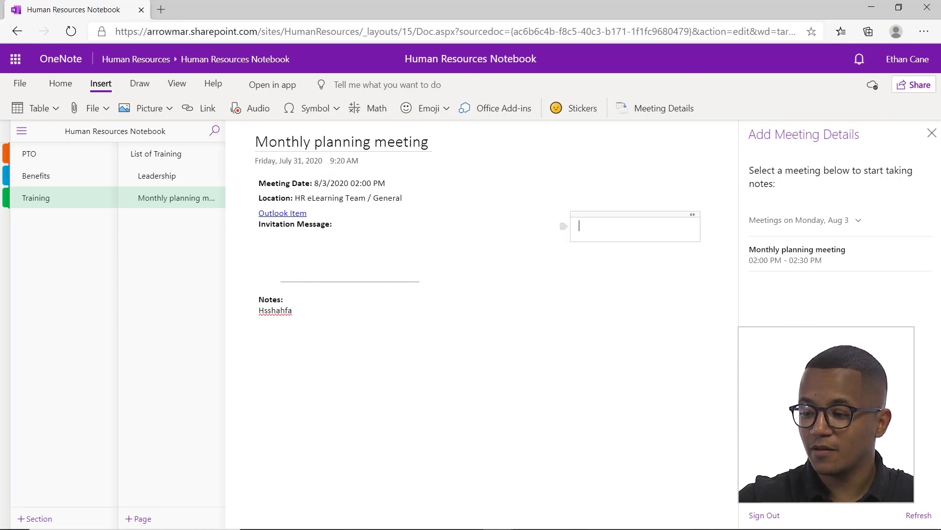
pyautogui.click(932, 134)
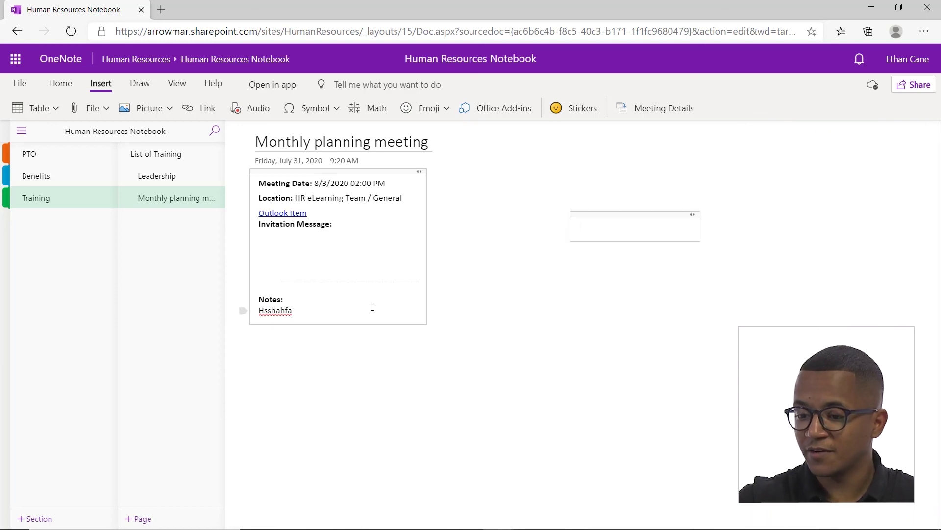